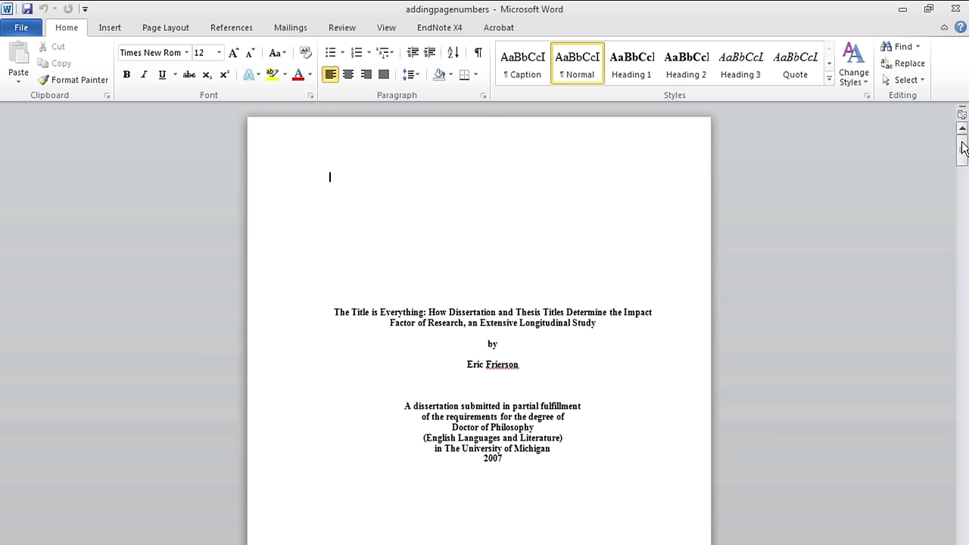
Insert a Next Page section break after the 2007 copyright line and remove the extra blank line
drag(963, 149, 966, 180)
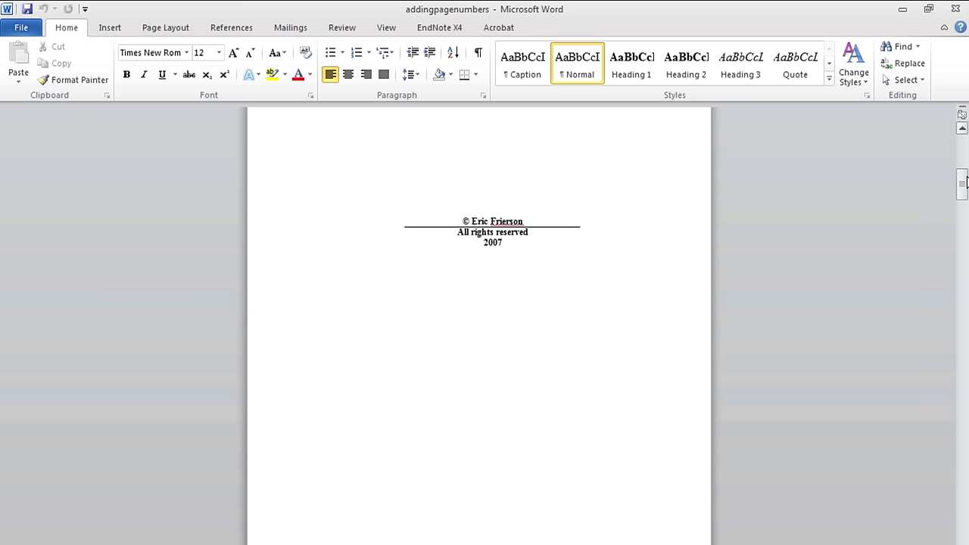
click(512, 247)
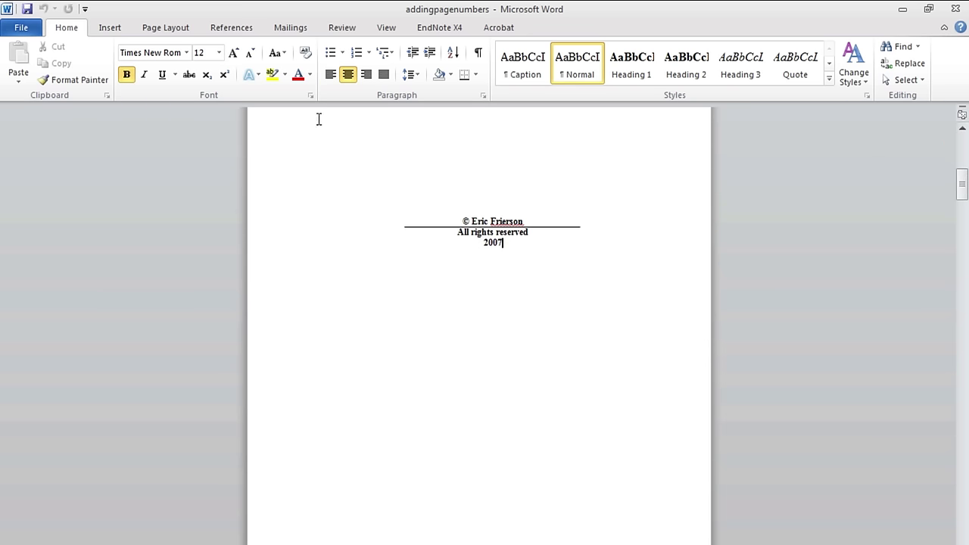
click(182, 29)
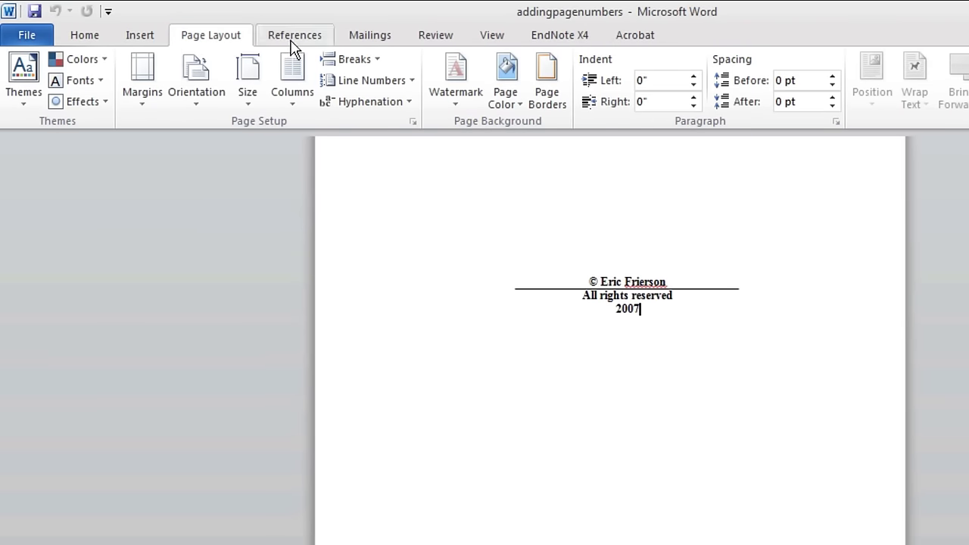
click(379, 61)
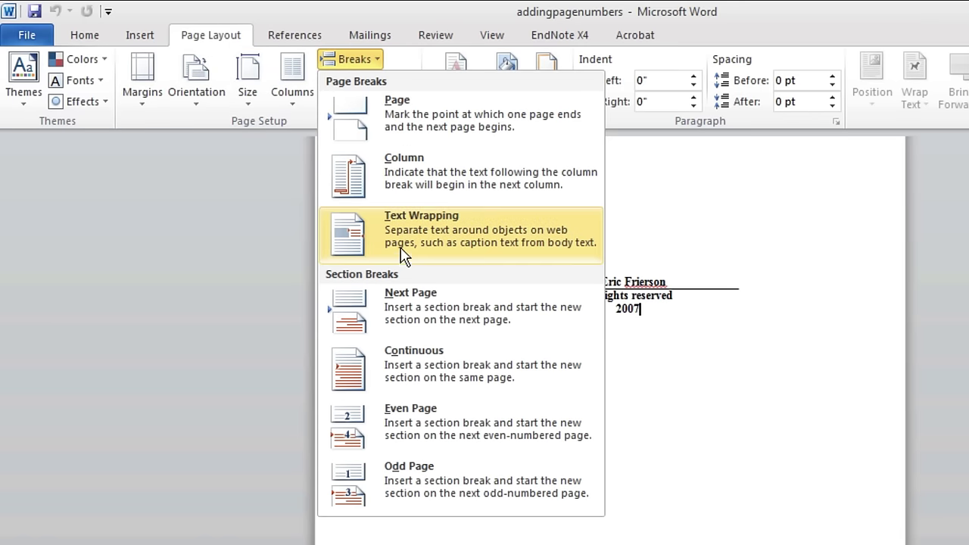
click(407, 296)
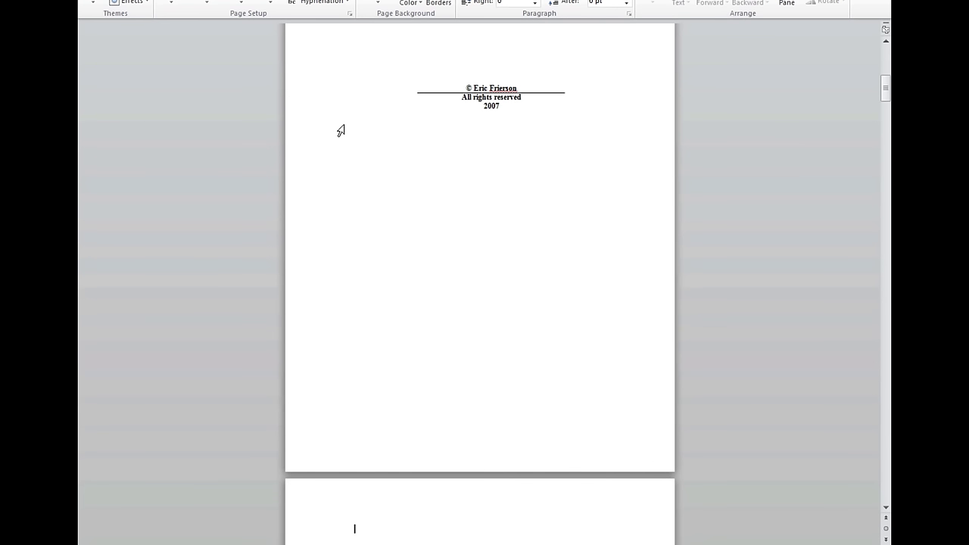
key(Down)
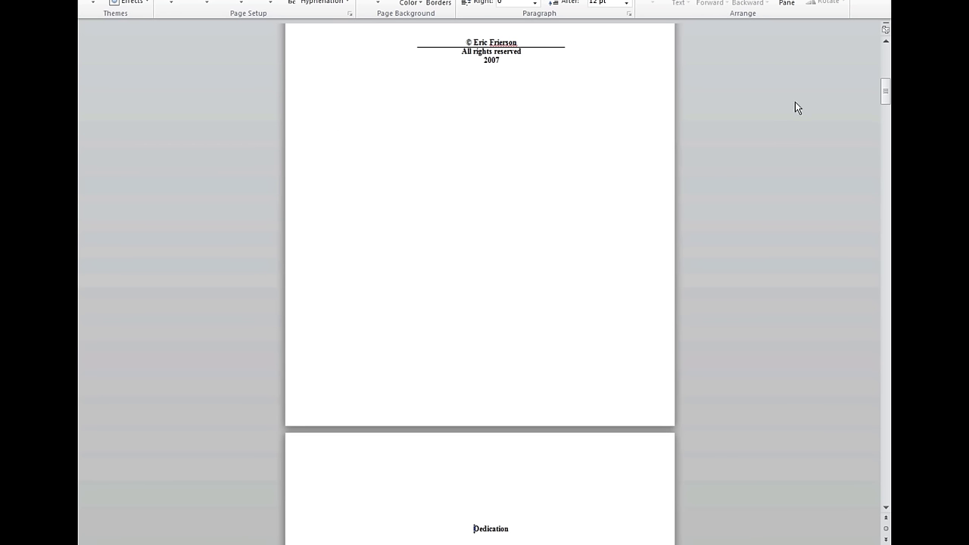
drag(882, 87, 906, 249)
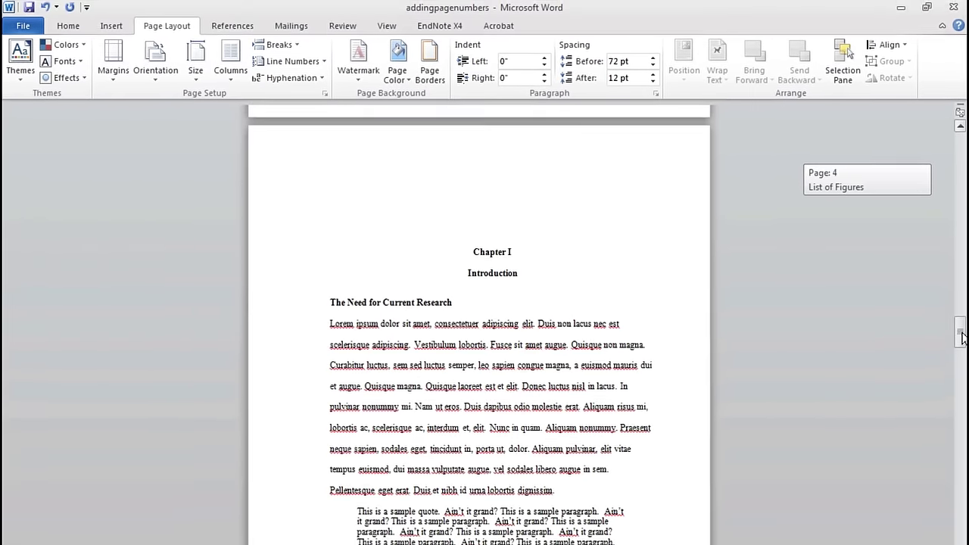
drag(962, 338, 965, 307)
Insert a Next Page section break after 'Insert list of figures here.' so Chapter I starts fresh
click(449, 257)
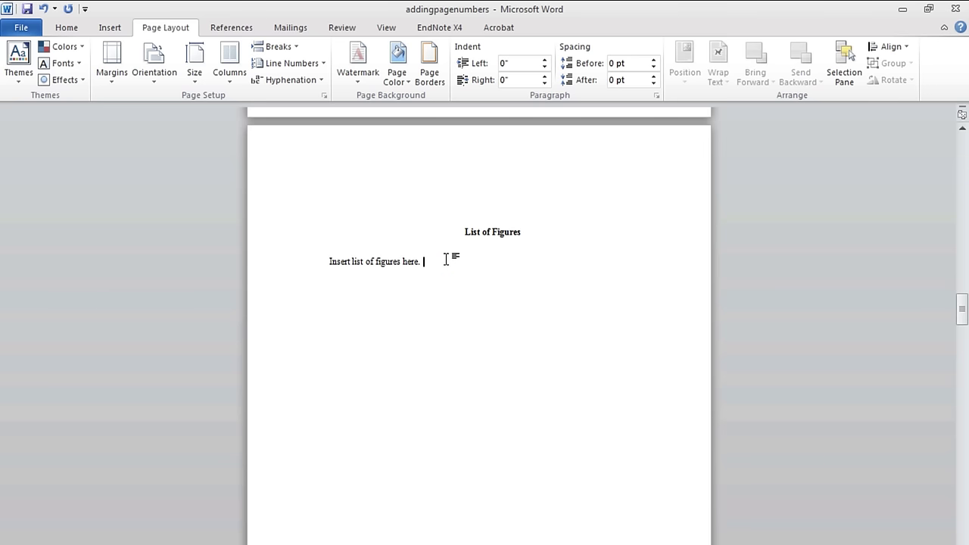
click(296, 47)
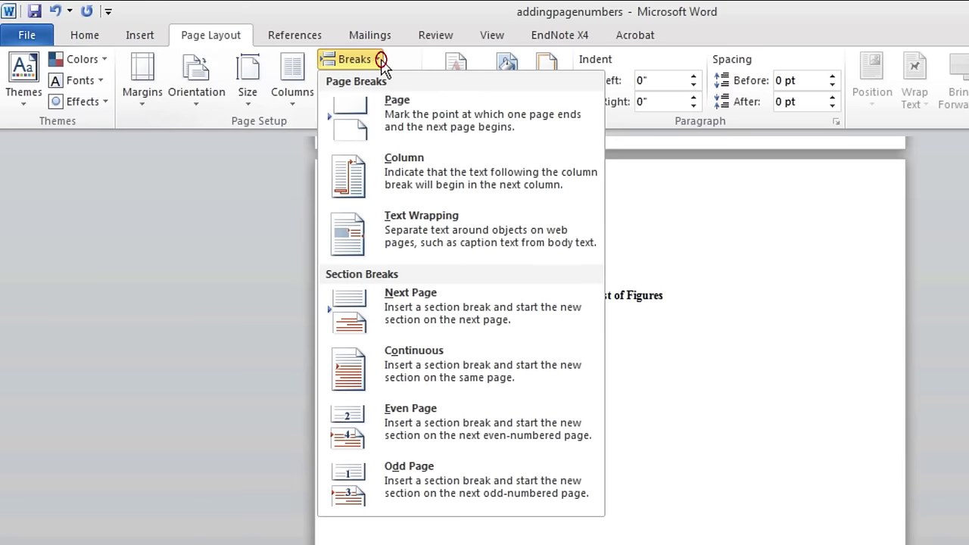
click(468, 301)
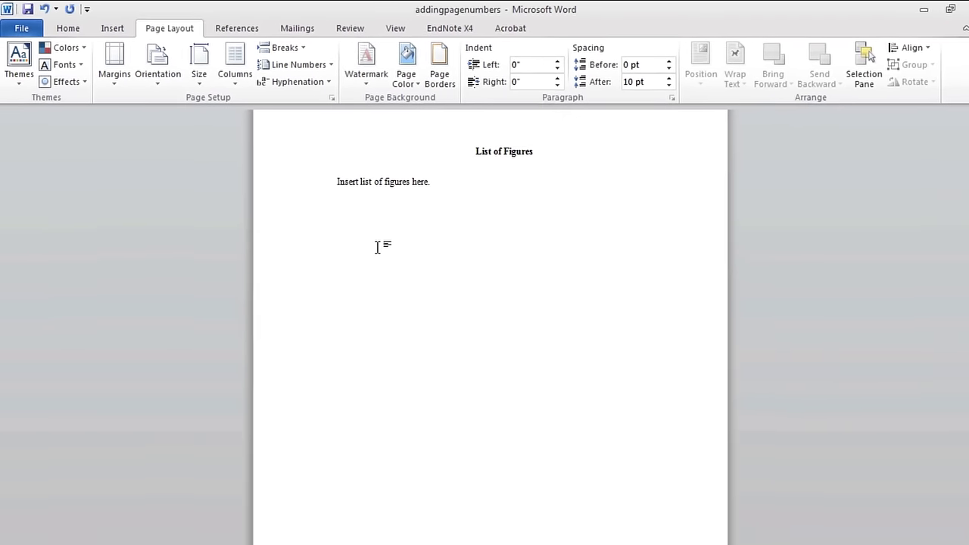
scroll(371, 244, down, 2)
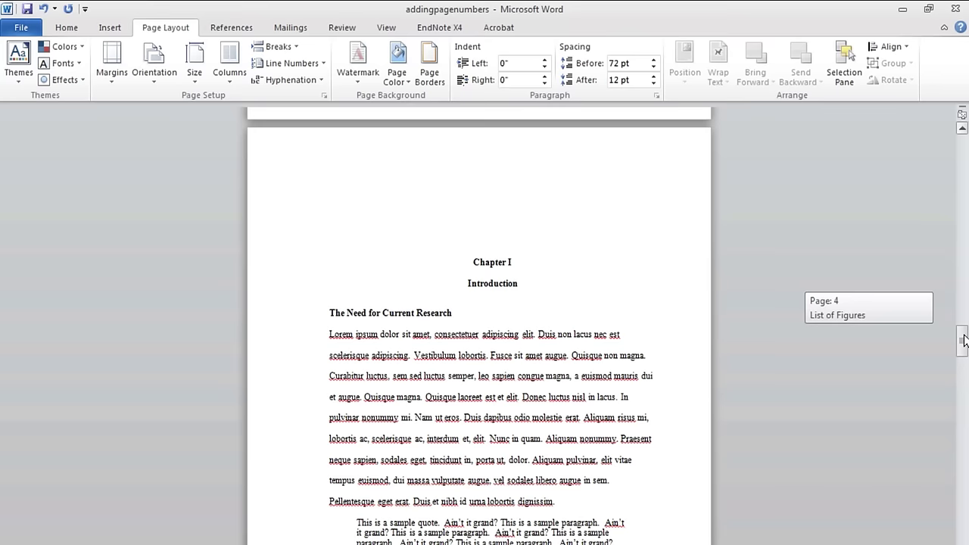
Open the Chapter I page's Section 3 footer for editing via Insert > Footer > Edit Footer
drag(963, 340, 962, 338)
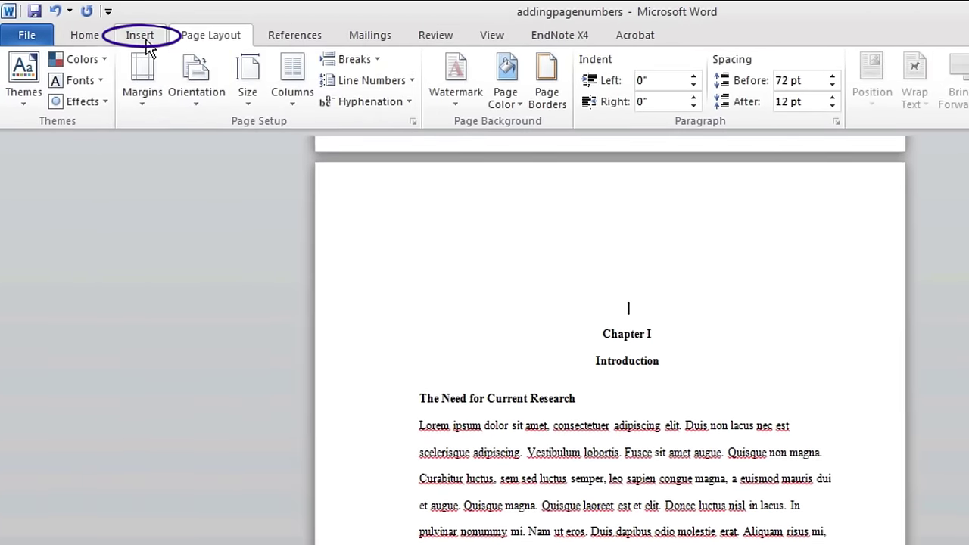
click(146, 43)
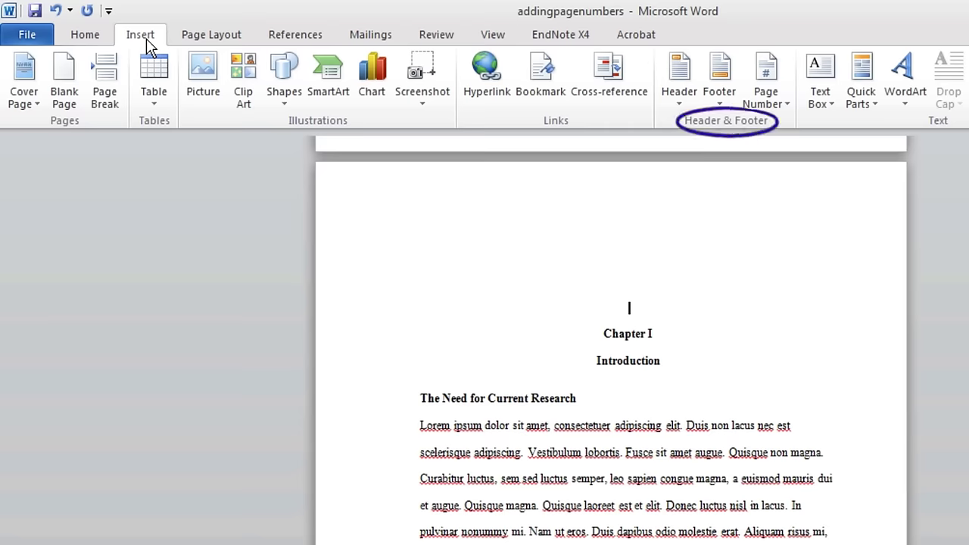
click(715, 99)
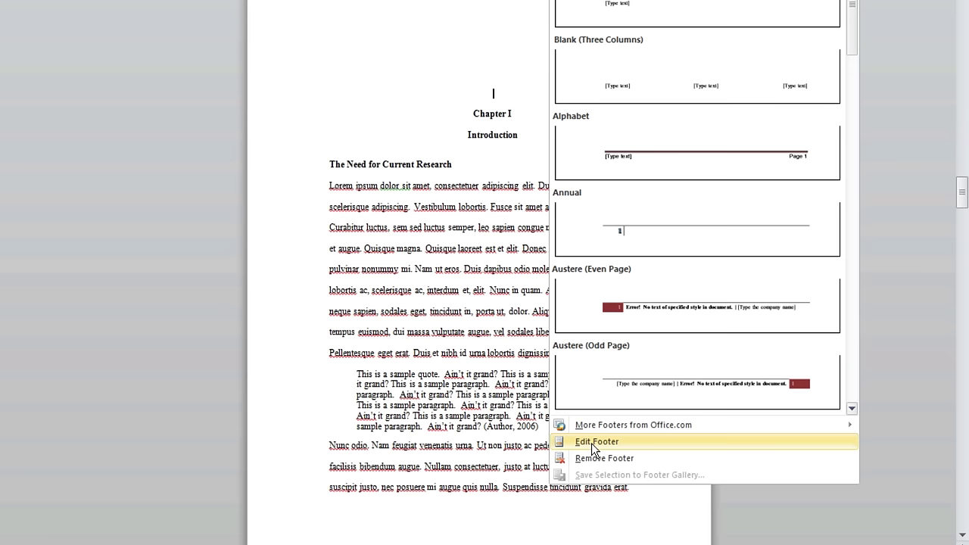
click(592, 443)
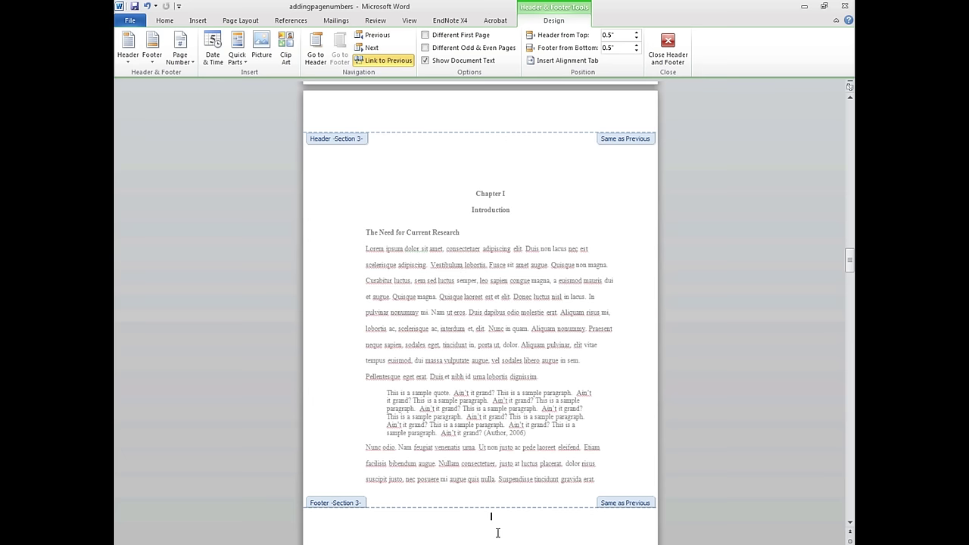
Turn off Link to Previous for the Chapter I Section 3 header
click(498, 533)
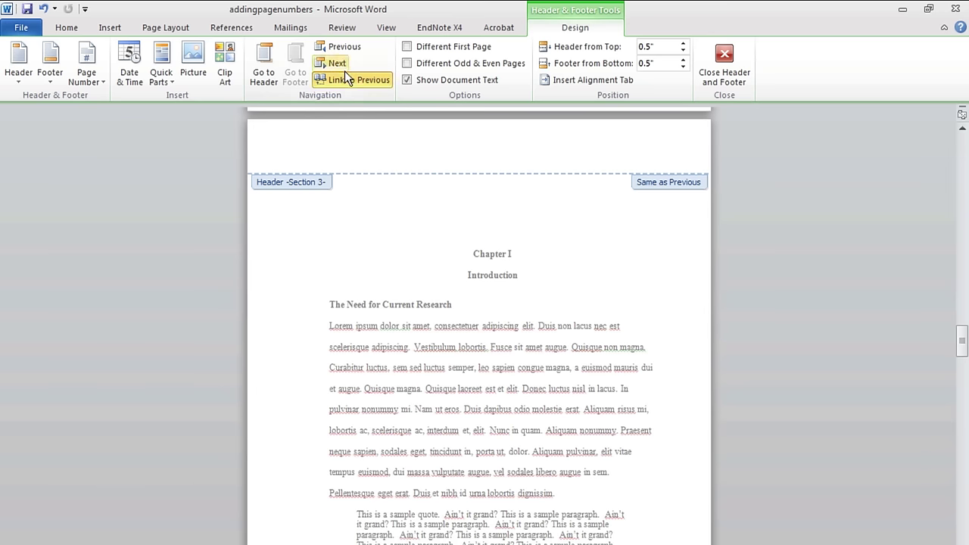
click(345, 77)
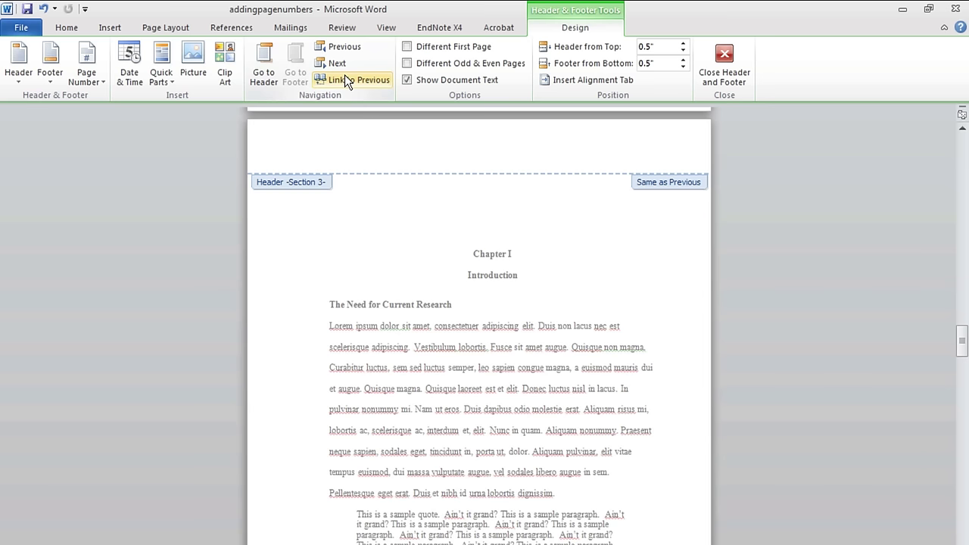
click(423, 144)
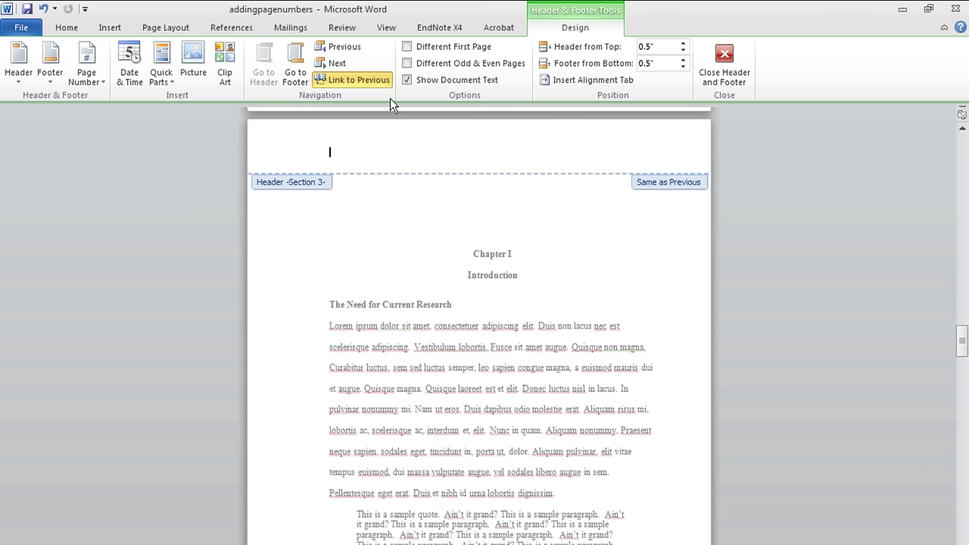
click(357, 78)
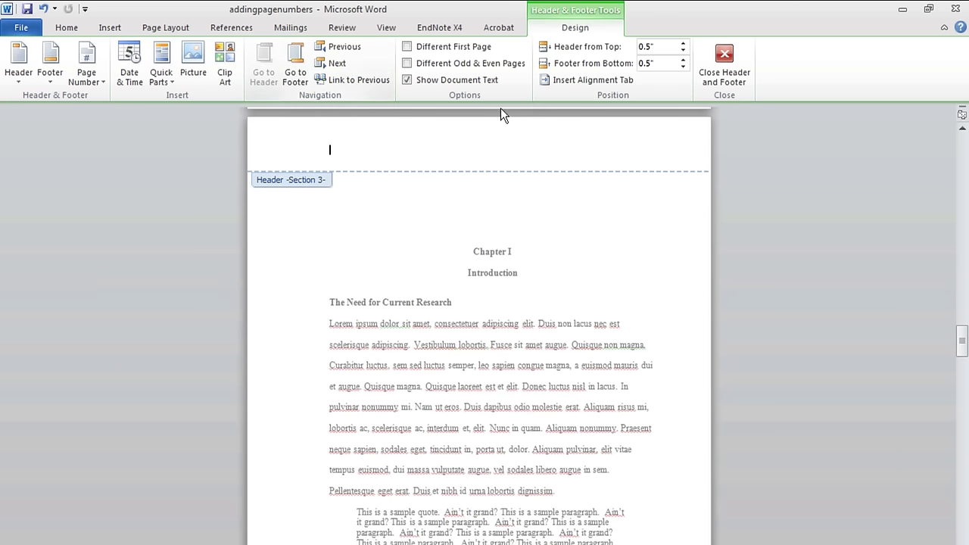
drag(961, 340, 963, 326)
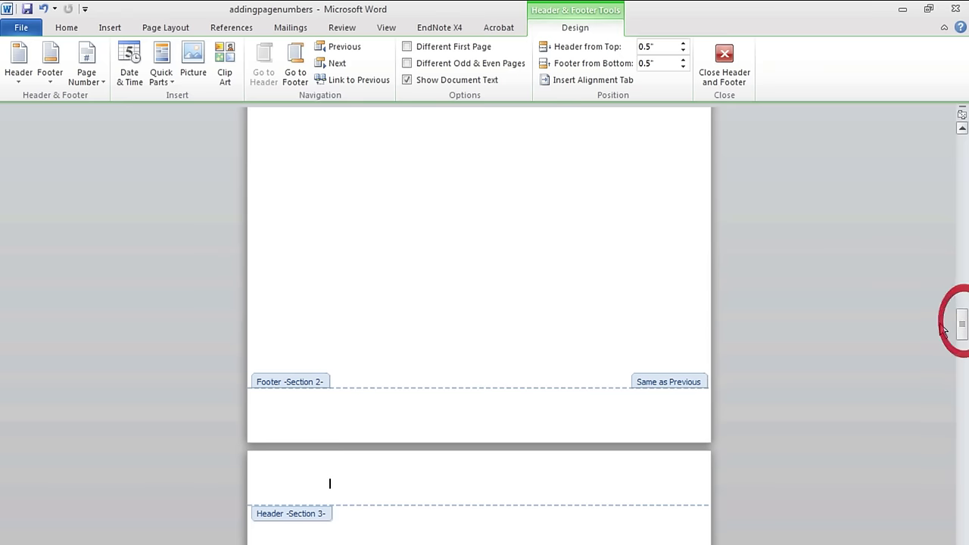
Turn off Link to Previous for both the Section 2 footer and the Section 2 header
click(550, 407)
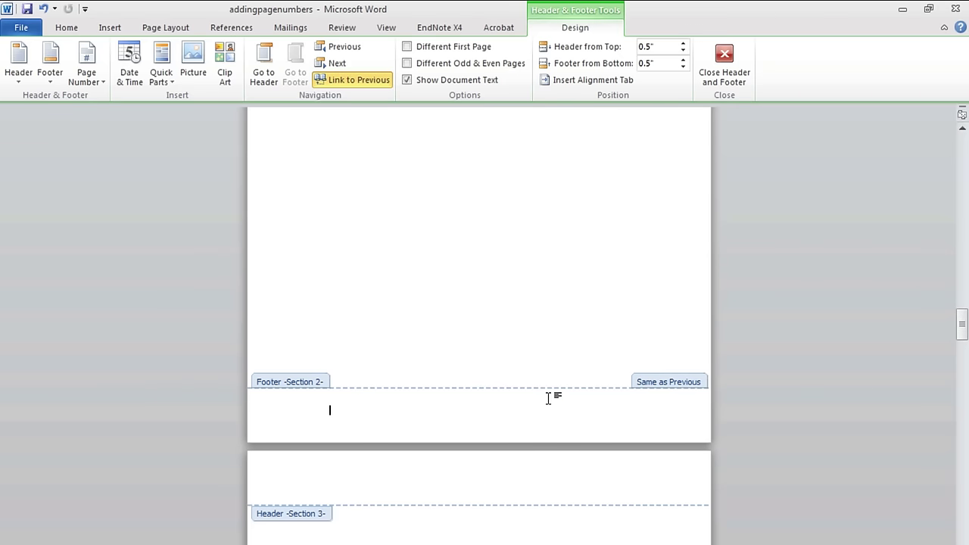
click(363, 78)
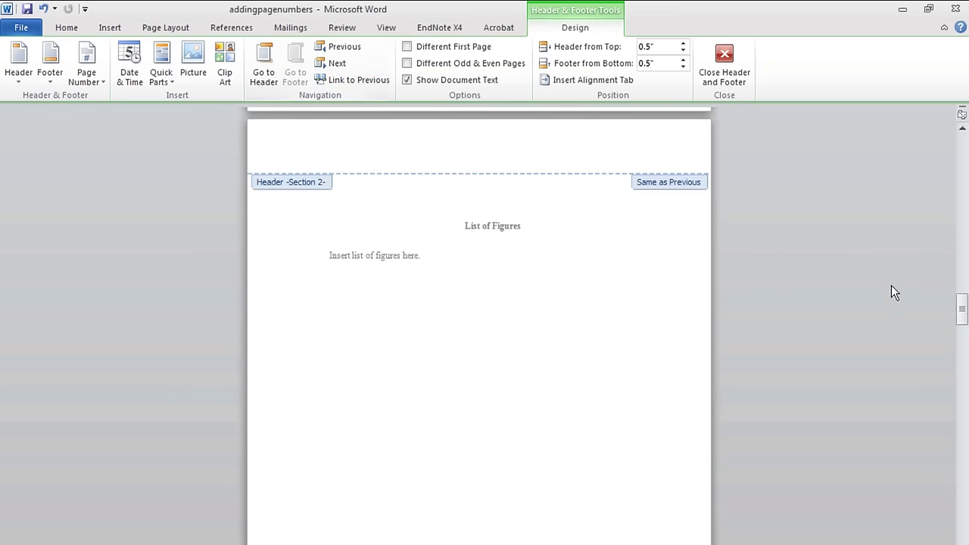
drag(964, 315, 964, 298)
click(617, 389)
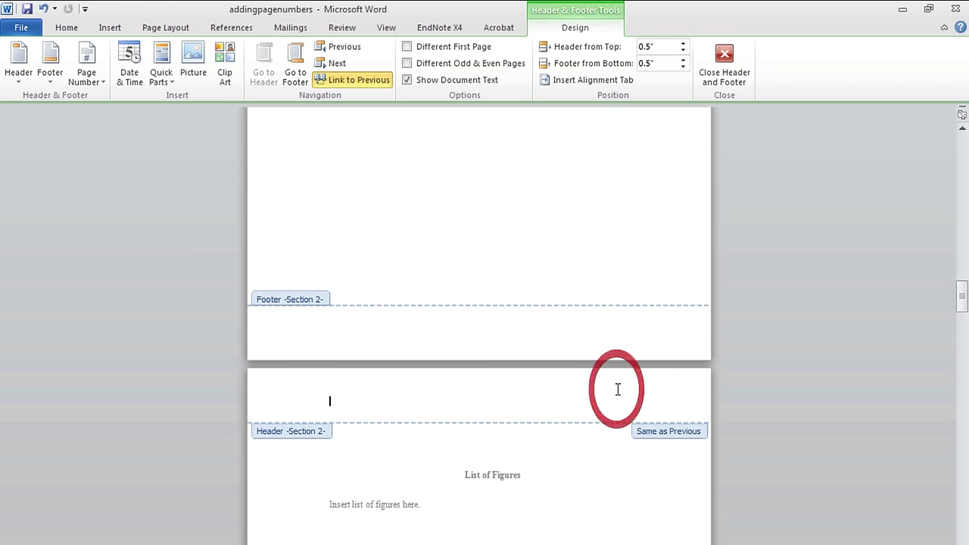
click(387, 83)
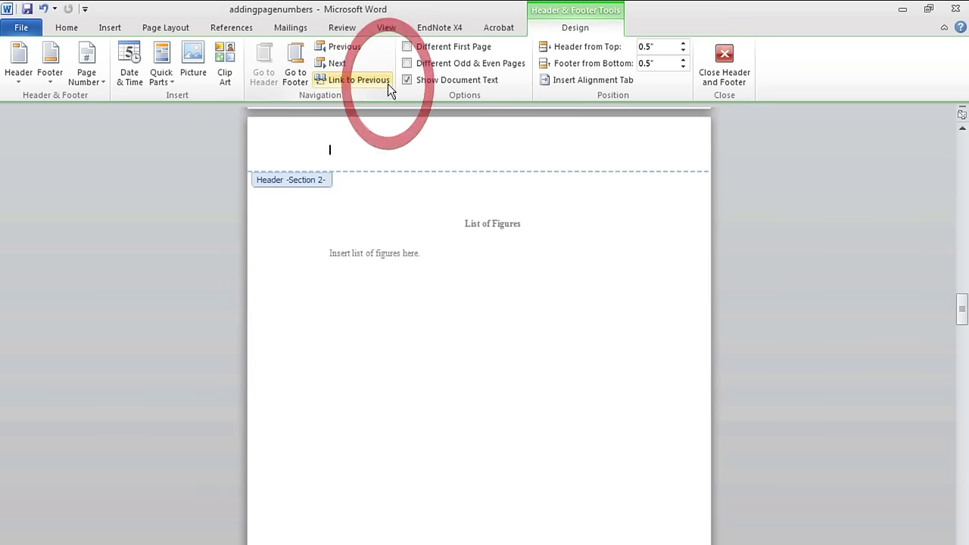
drag(964, 317, 946, 215)
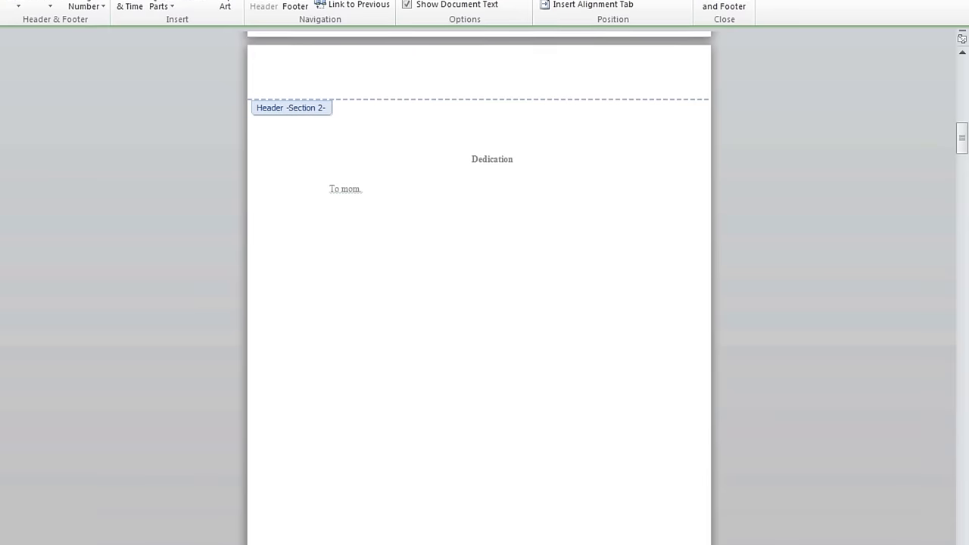
Add a Plain Number 2 bottom-of-page number to the Section 2 footer on the Dedication page
click(460, 516)
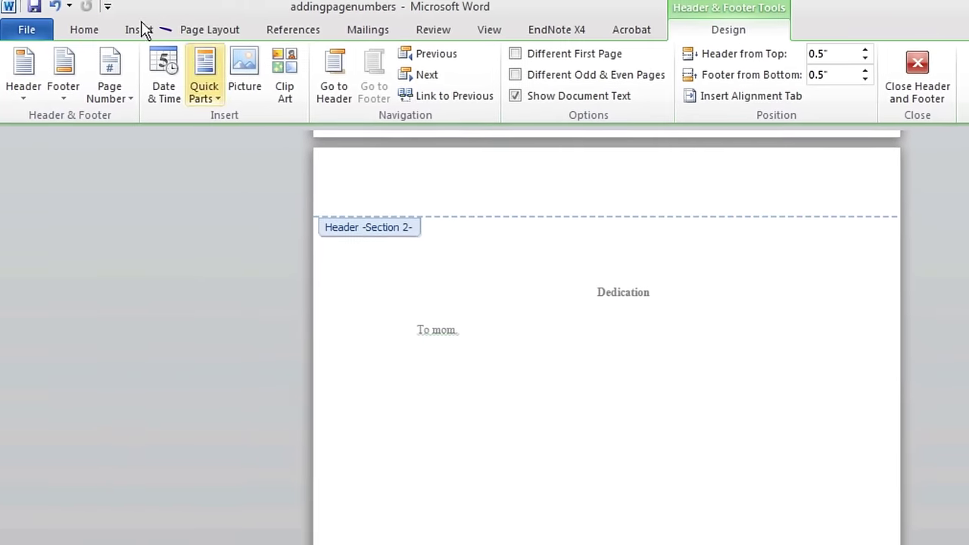
click(128, 30)
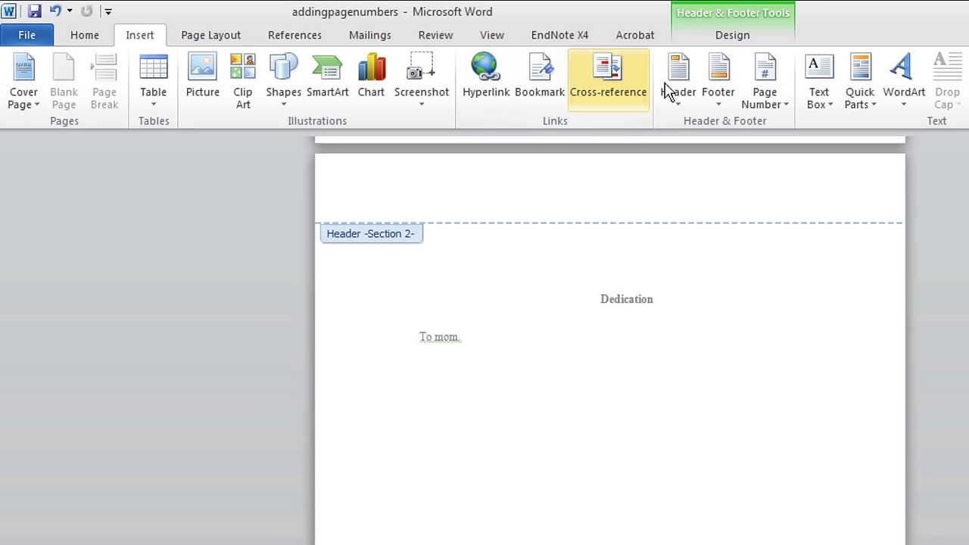
click(779, 106)
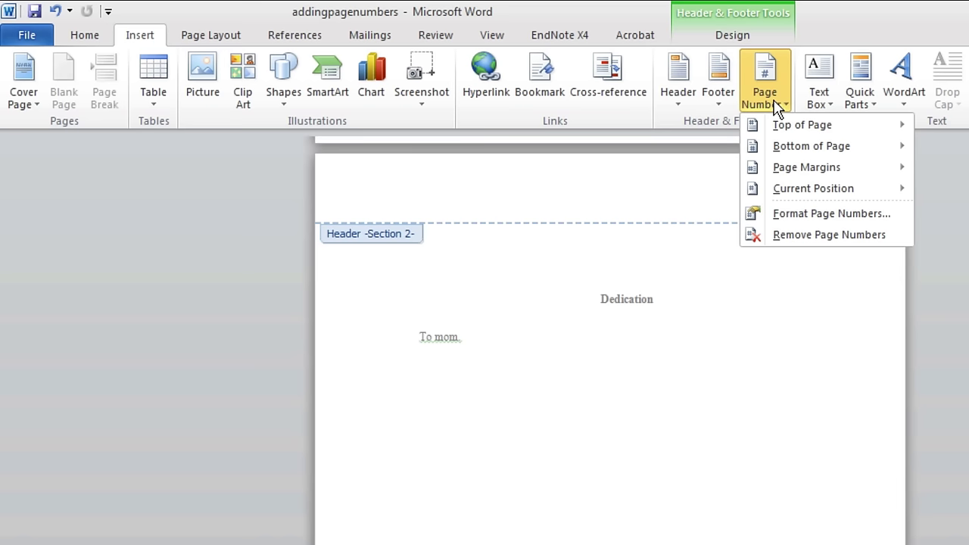
mouse_move(795, 150)
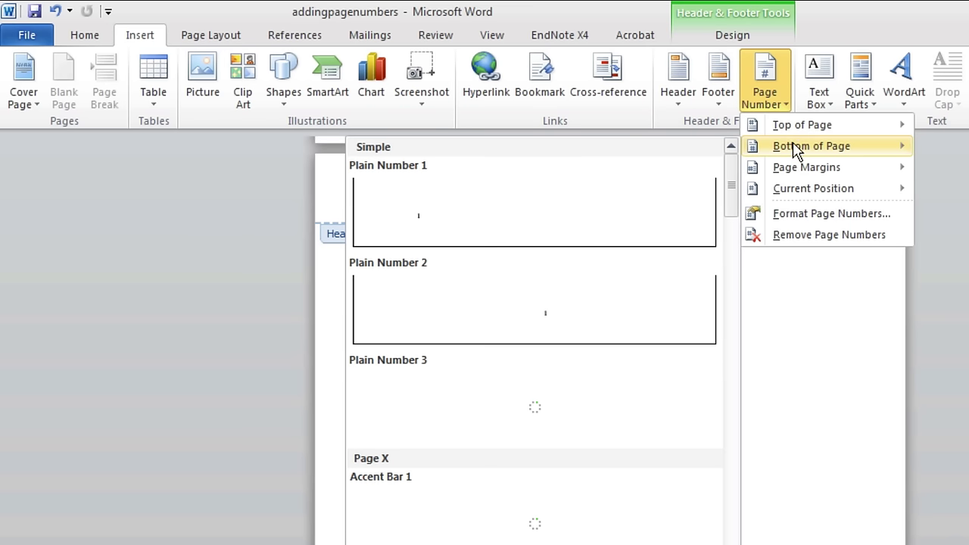
click(625, 311)
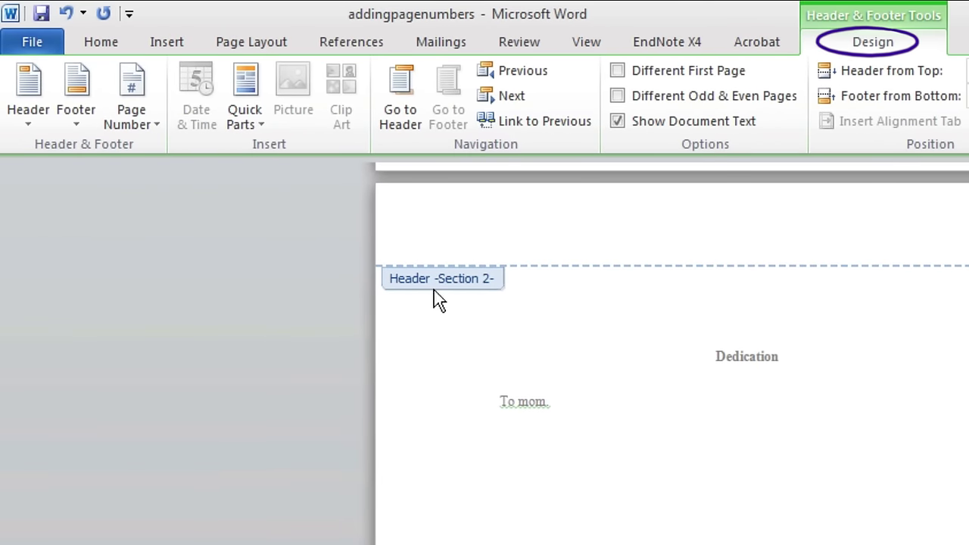
Format Section 2 page numbers as lowercase roman numerals (i, ii, iii) starting at ii
click(152, 126)
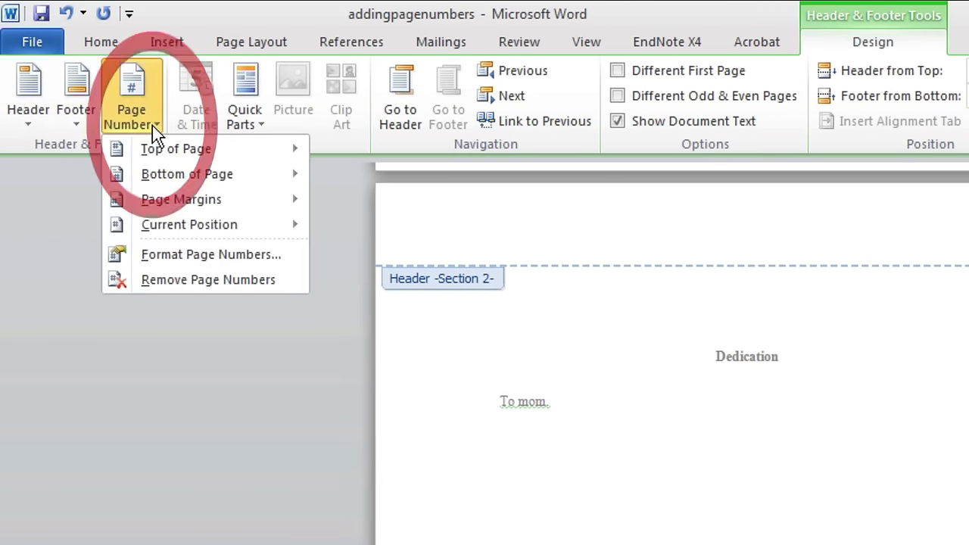
click(182, 255)
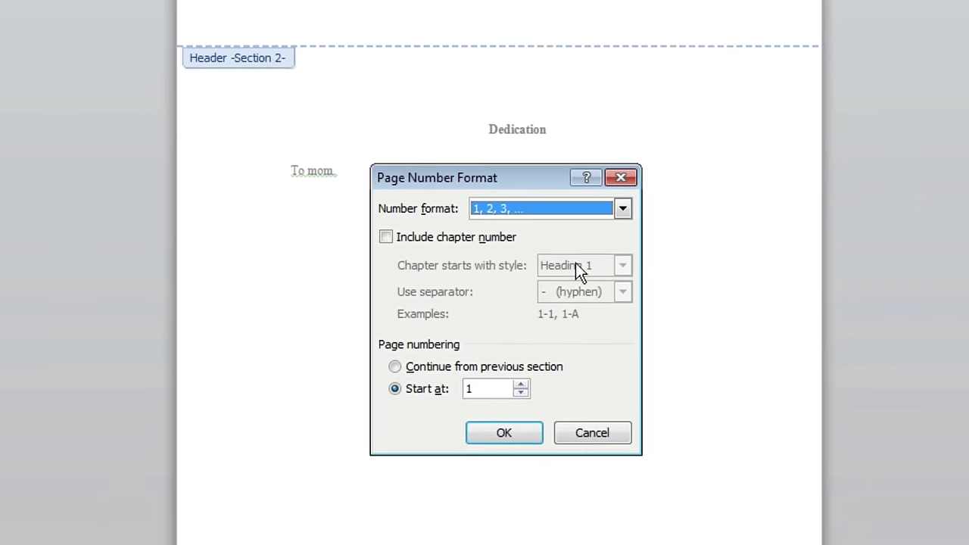
click(598, 187)
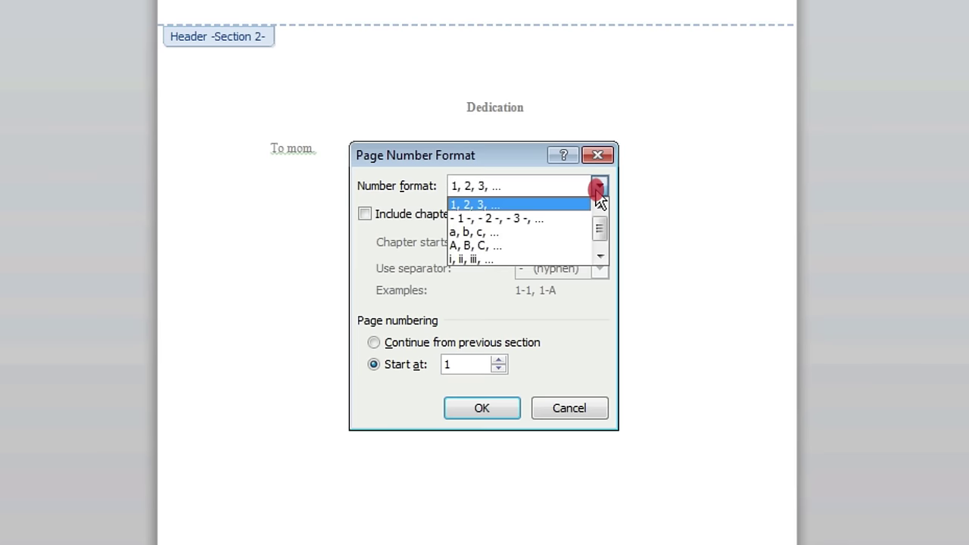
click(475, 259)
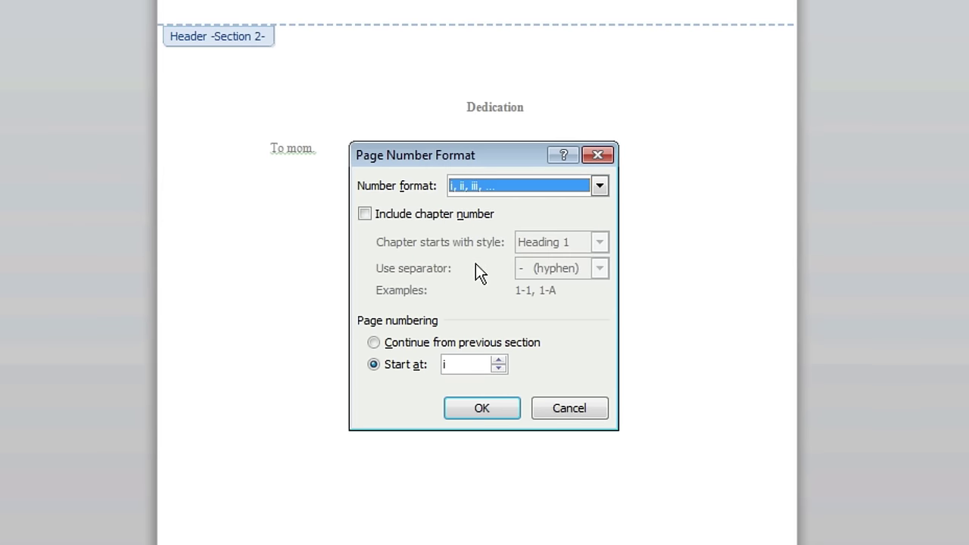
click(497, 361)
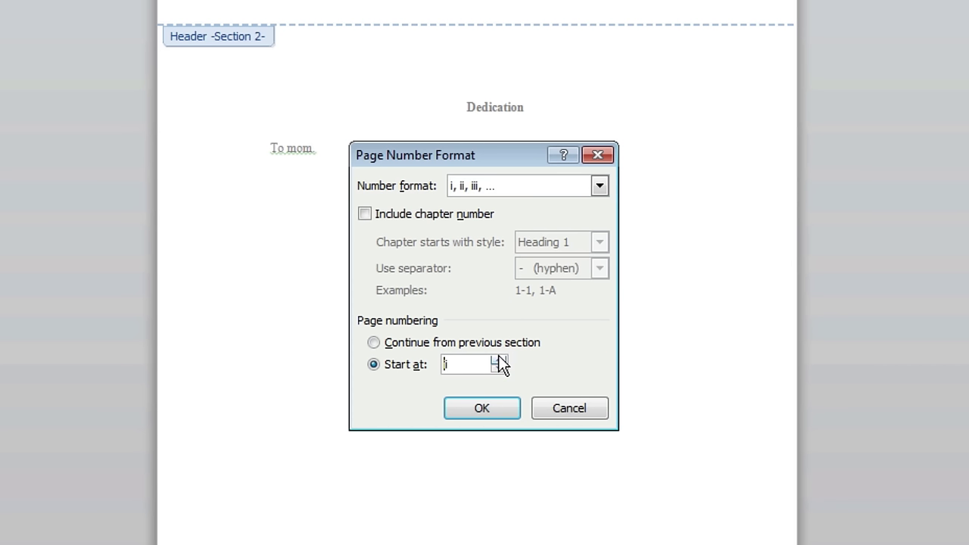
click(497, 360)
click(481, 408)
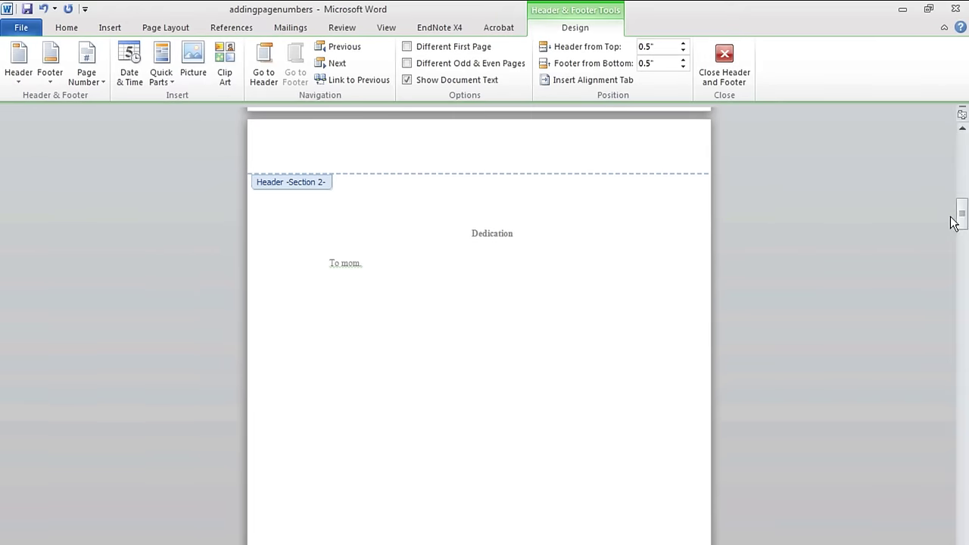
drag(958, 214, 958, 345)
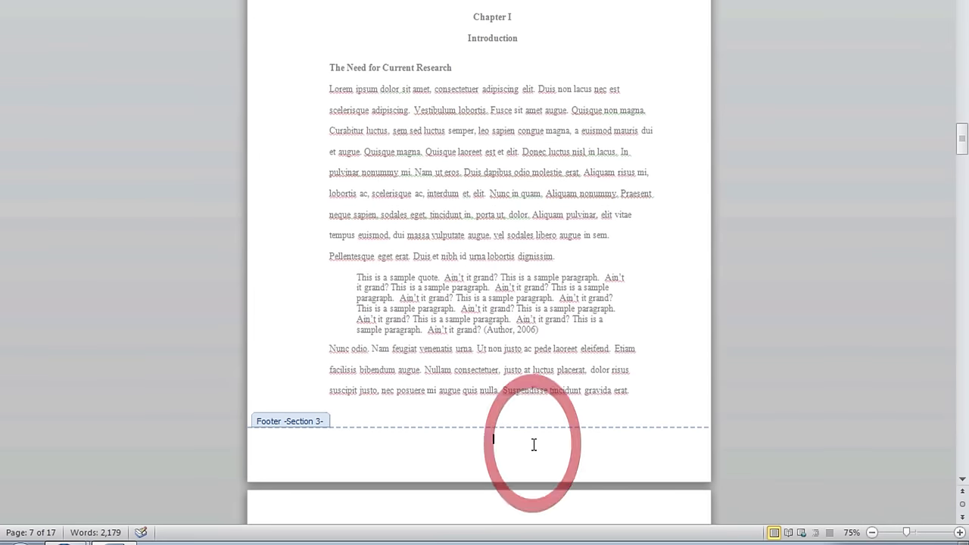
Add a Plain Number 2 bottom-of-page number to the Chapter I Section 3 footer
scroll(526, 462, up, 2)
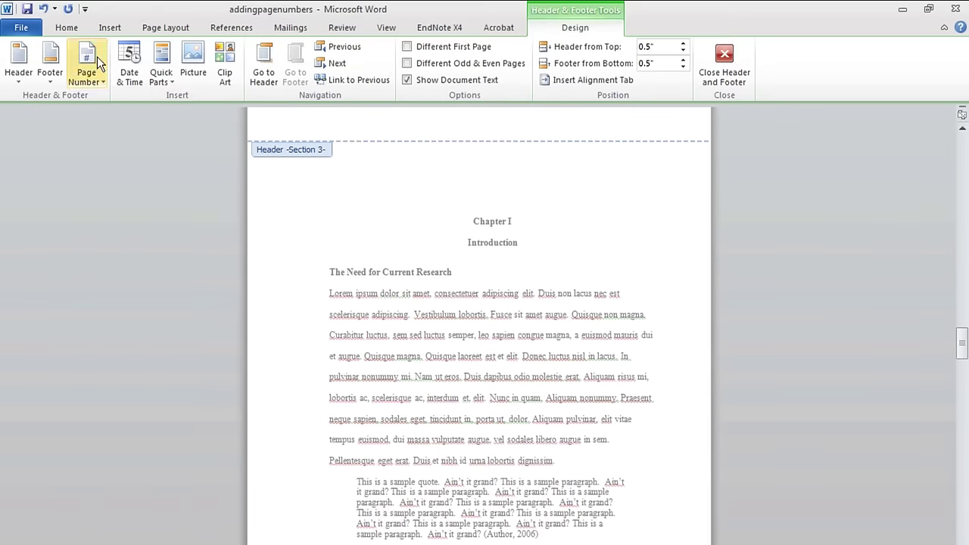
click(102, 25)
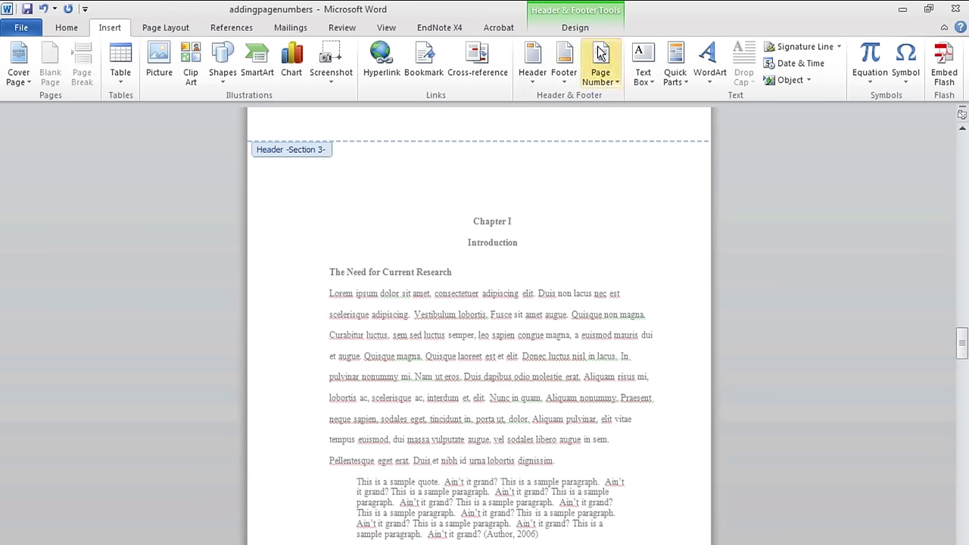
click(604, 74)
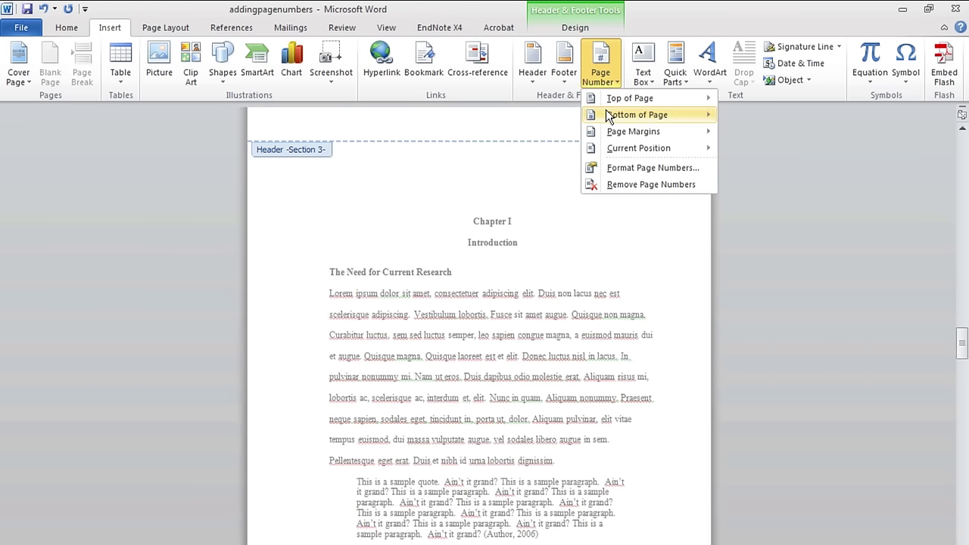
mouse_move(610, 115)
click(460, 261)
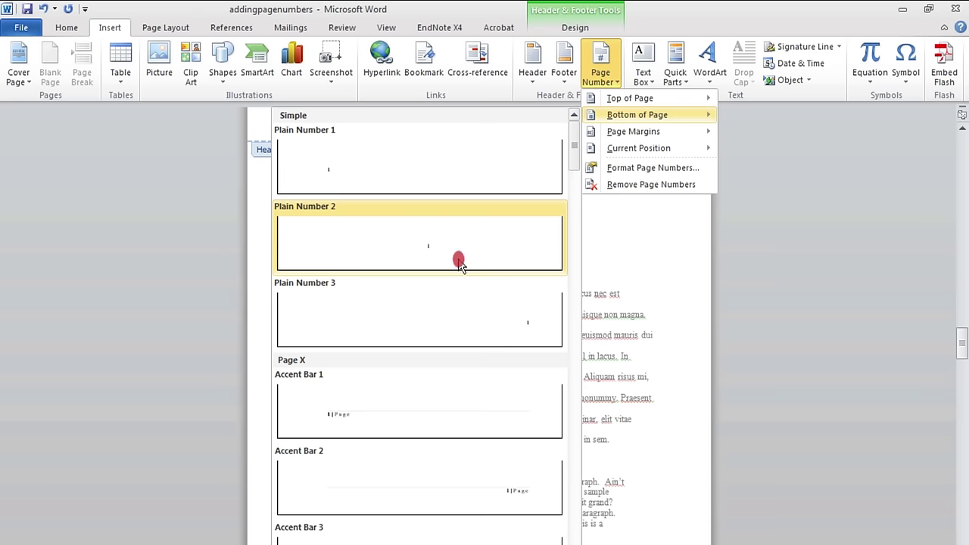